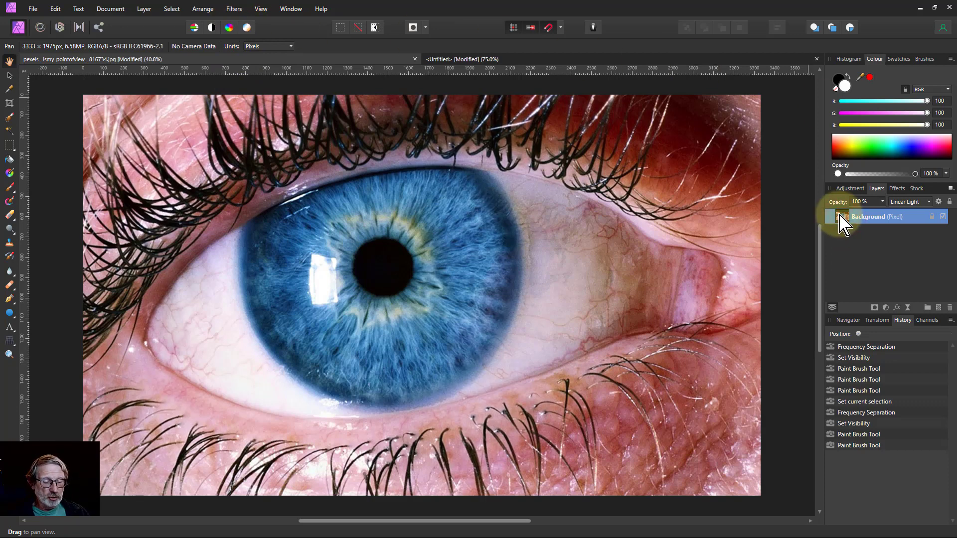
Step: Duplicate the Background and apply a Median Frequency Separation with a radius of about 9.2 px
{"action": "key", "text": "ctrl+j"}
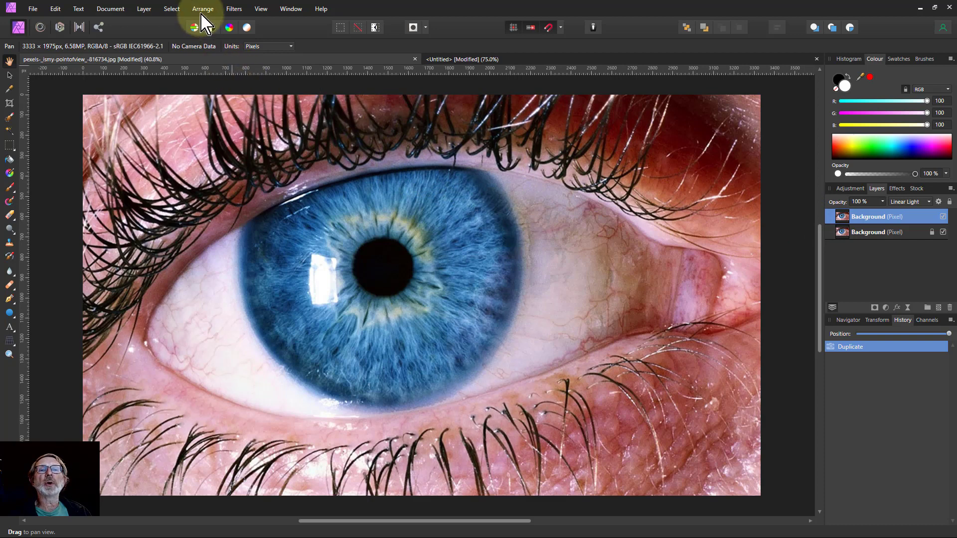
{"action": "left_click", "coordinate": [233, 10]}
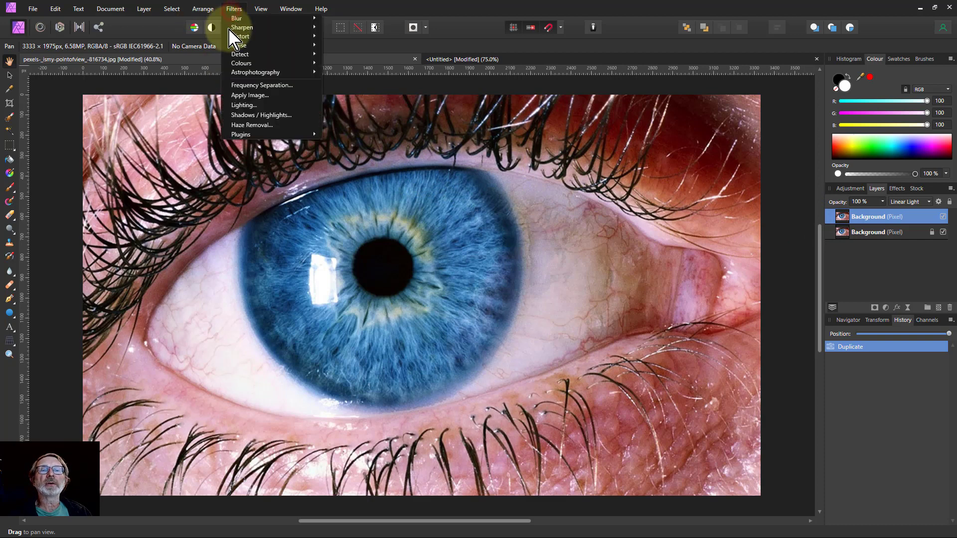
{"action": "left_click", "coordinate": [260, 85]}
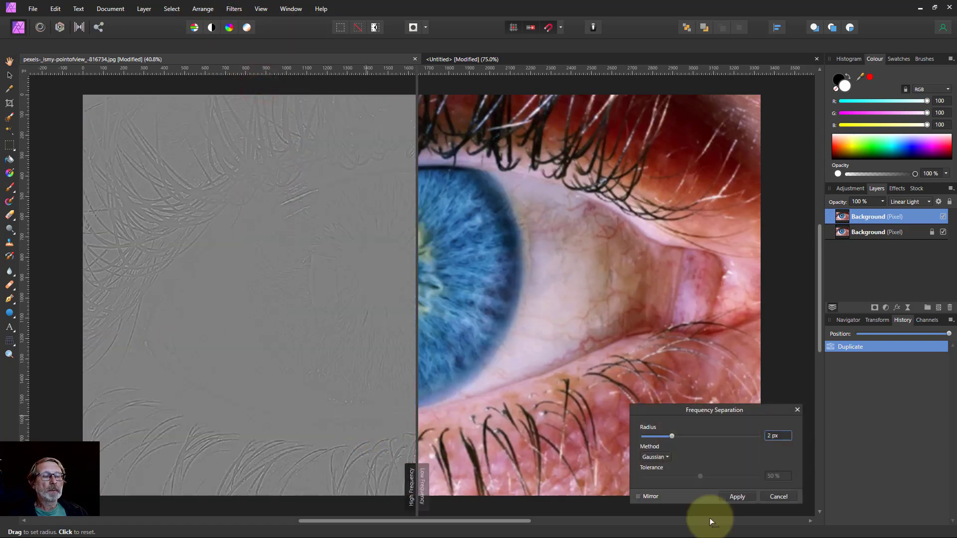
{"action": "left_click", "coordinate": [654, 457]}
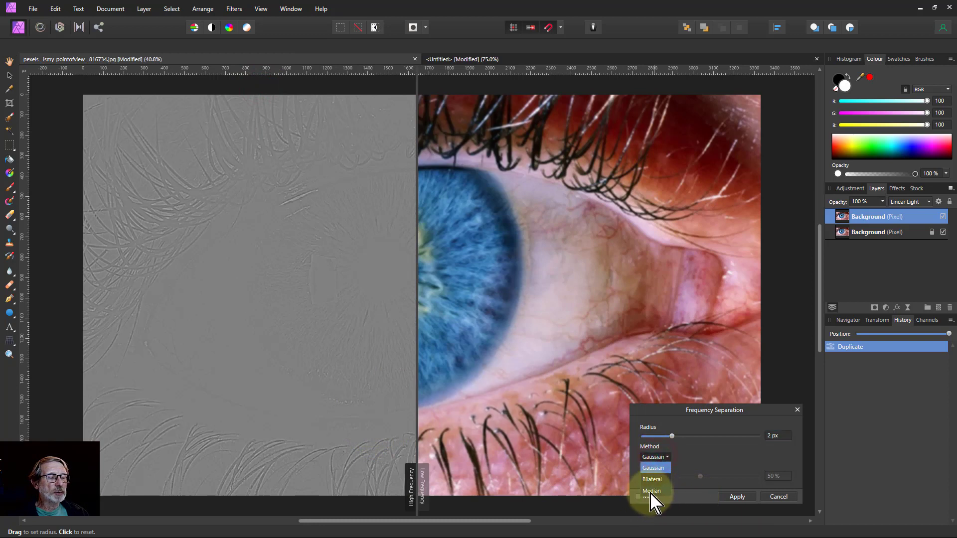
{"action": "left_click", "coordinate": [652, 493]}
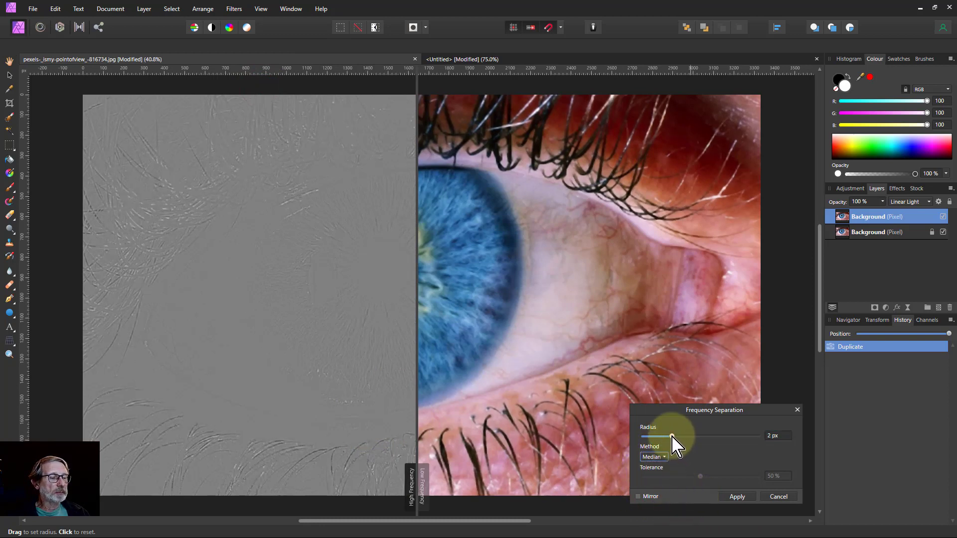
{"action": "left_click_drag", "start_coordinate": [672, 436], "coordinate": [695, 436]}
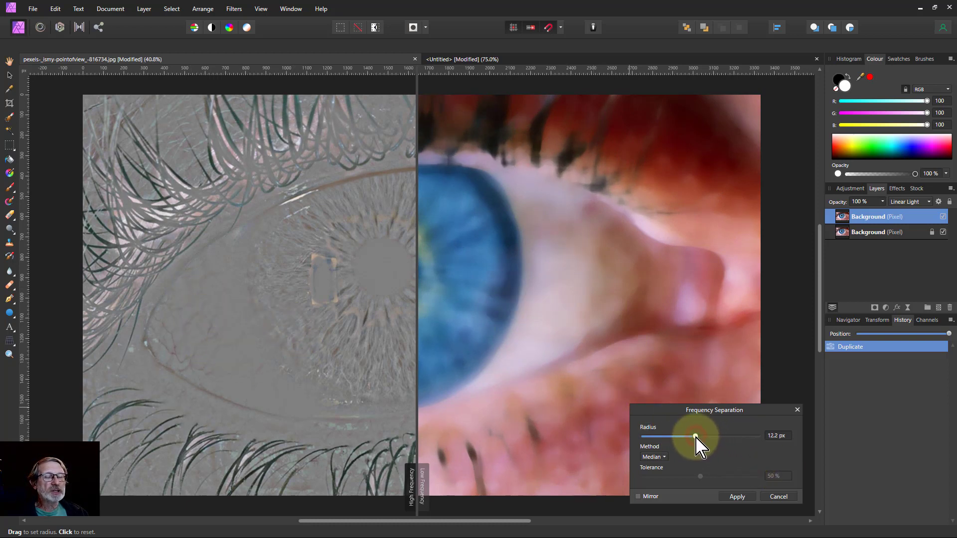
{"action": "left_click_drag", "start_coordinate": [696, 437], "coordinate": [672, 437]}
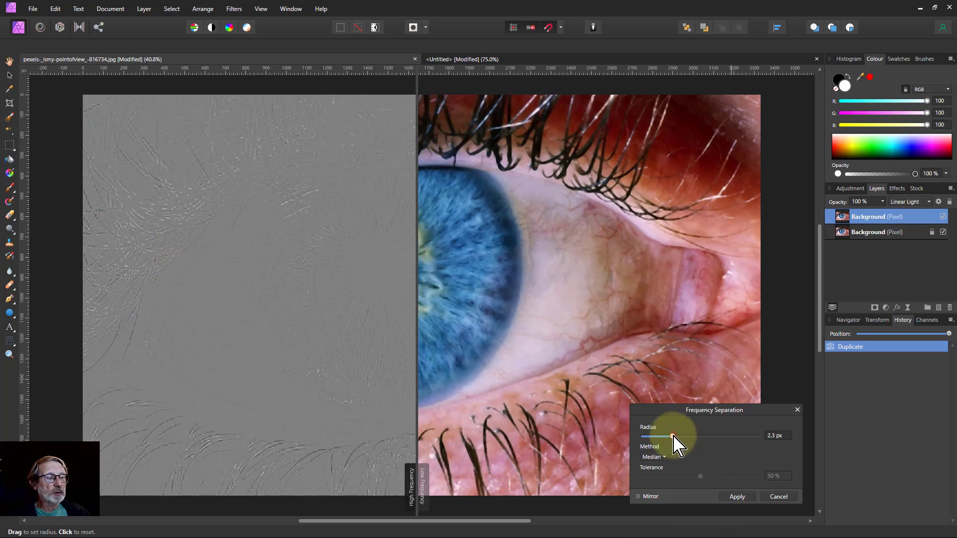
{"action": "left_click_drag", "start_coordinate": [674, 437], "coordinate": [692, 439]}
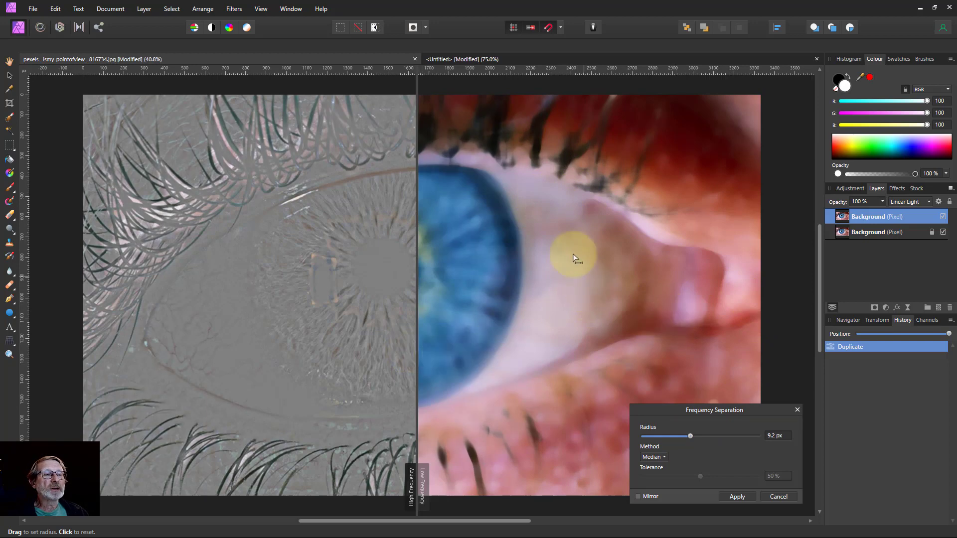
{"action": "left_click", "coordinate": [737, 497]}
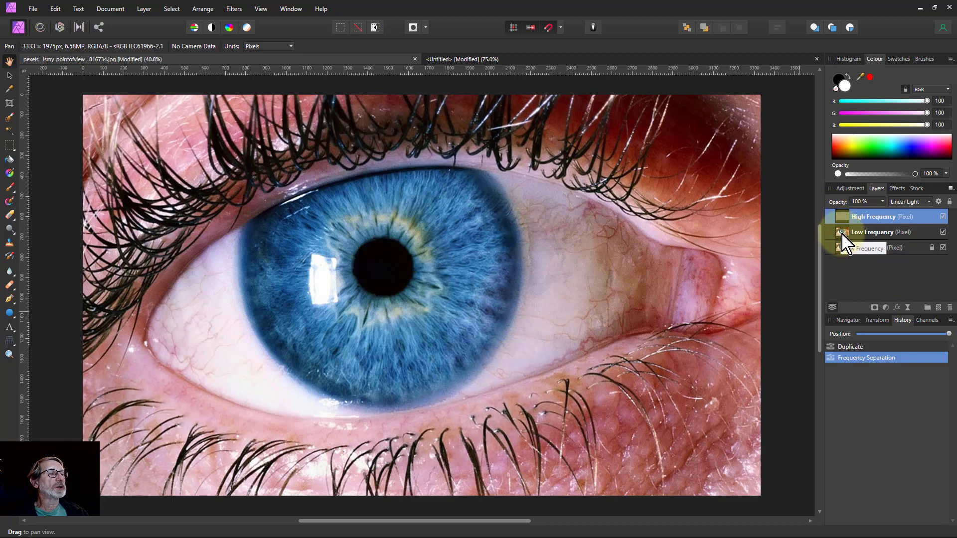
Step: Hide the Background layer, viewing High Frequency alone before showing Low Frequency again
{"action": "left_click", "coordinate": [943, 232]}
{"action": "left_click", "coordinate": [943, 248]}
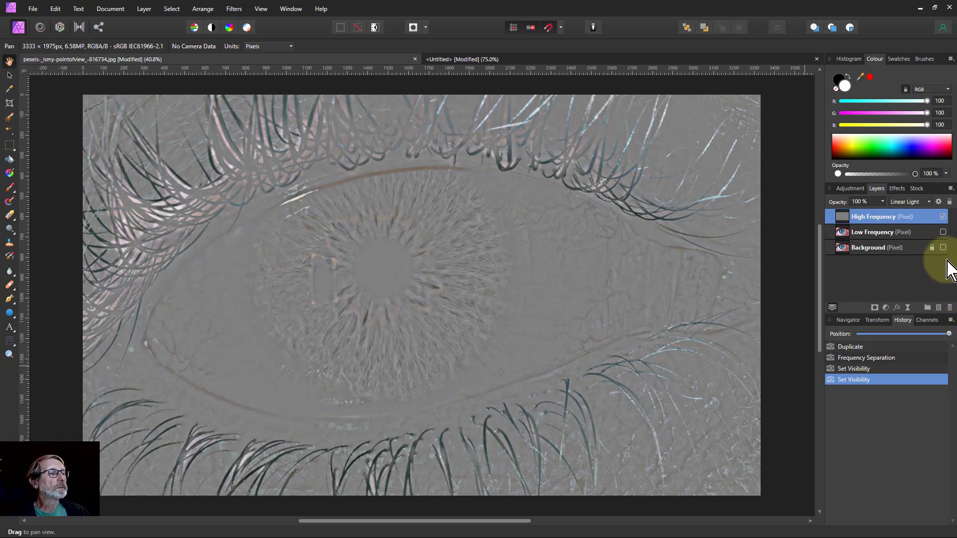
{"action": "left_click", "coordinate": [943, 233]}
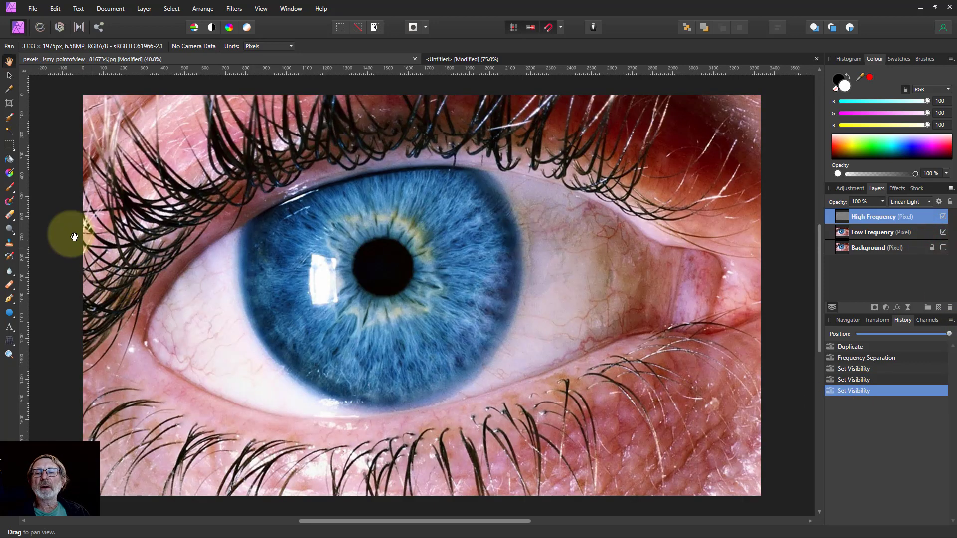
Step: Select the Paint Brush Tool with a grey colour from the Swatches panel
{"action": "left_click", "coordinate": [10, 187]}
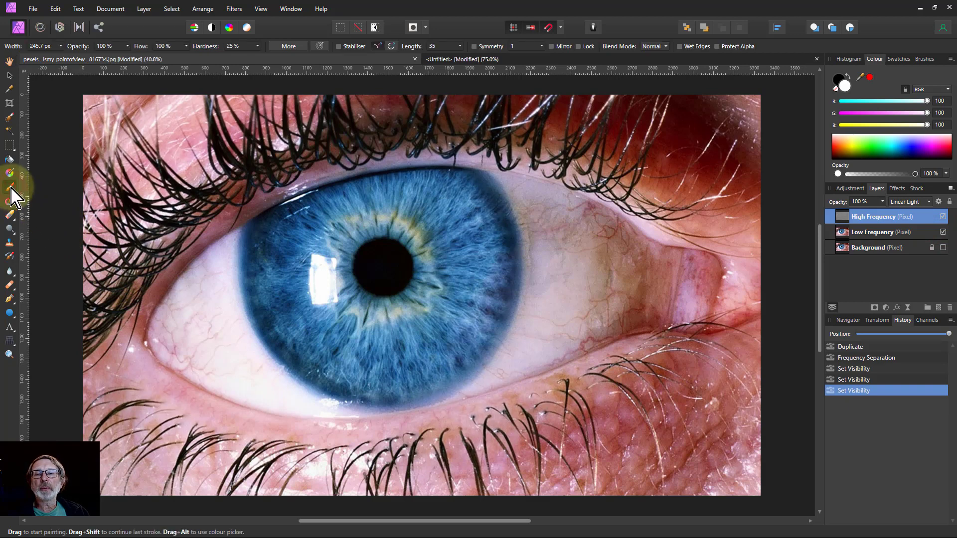
{"action": "left_click", "coordinate": [900, 59]}
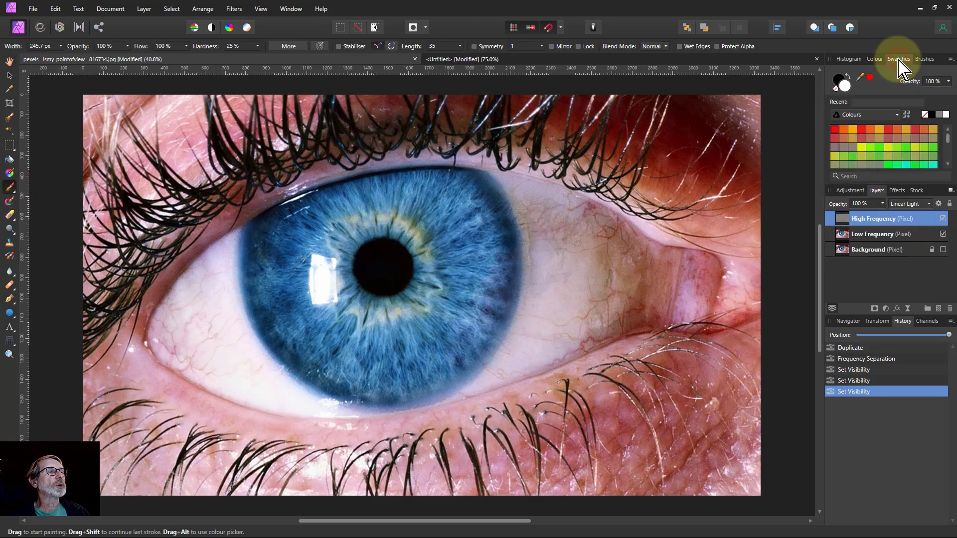
{"action": "left_click", "coordinate": [940, 115]}
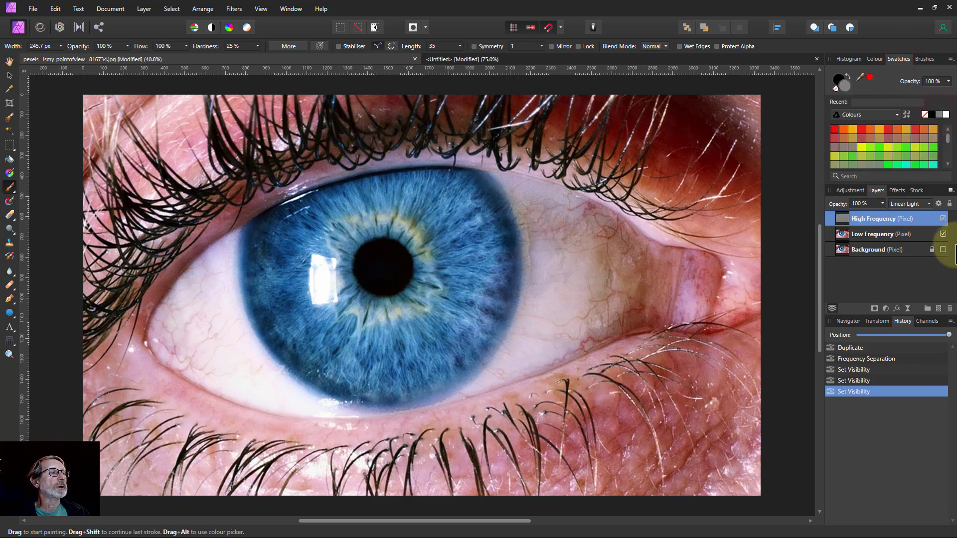
Step: Paint grey over the red veins on the eye white beside and below the iris, then shrink the brush
{"action": "mouse_move", "coordinate": [877, 220]}
{"action": "left_mouse_down"}
{"action": "mouse_move", "coordinate": [859, 250]}
{"action": "mouse_move", "coordinate": [904, 242]}
{"action": "mouse_move", "coordinate": [835, 215]}
{"action": "mouse_move", "coordinate": [915, 226]}
{"action": "left_mouse_up"}
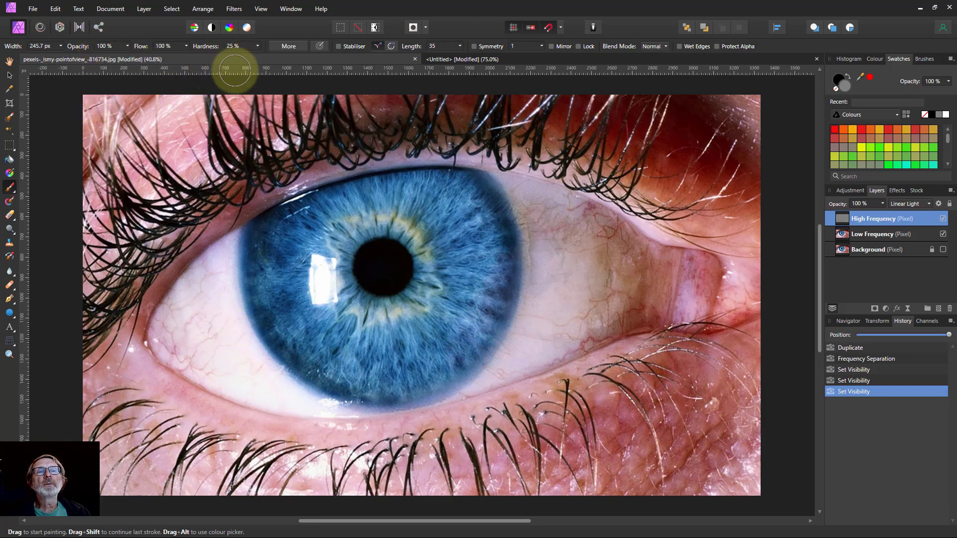
{"action": "left_click", "coordinate": [219, 274]}
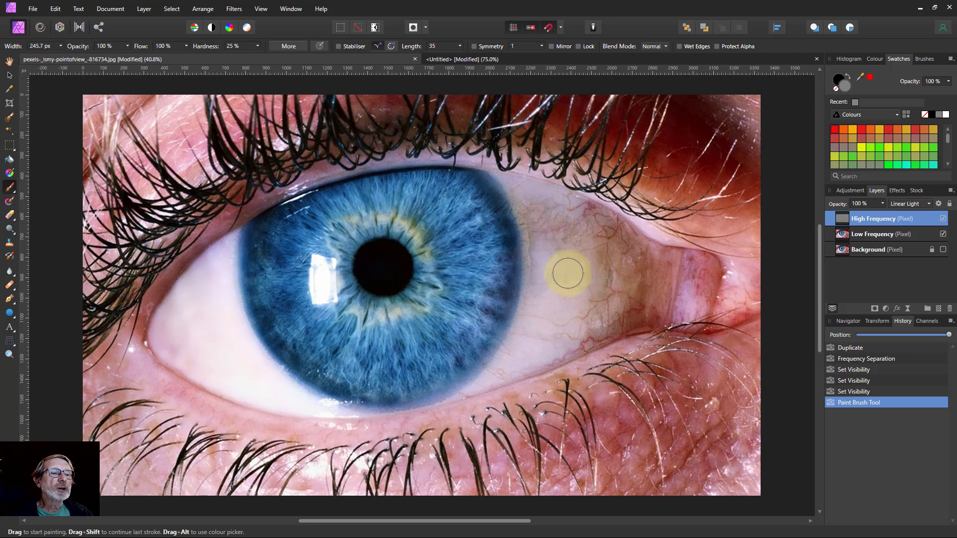
{"action": "mouse_move", "coordinate": [545, 256]}
{"action": "left_mouse_down"}
{"action": "mouse_move", "coordinate": [539, 204]}
{"action": "mouse_move", "coordinate": [530, 197]}
{"action": "mouse_move", "coordinate": [539, 307]}
{"action": "left_mouse_up"}
{"action": "mouse_move", "coordinate": [519, 350]}
{"action": "left_mouse_down"}
{"action": "mouse_move", "coordinate": [629, 317]}
{"action": "mouse_move", "coordinate": [637, 252]}
{"action": "mouse_move", "coordinate": [592, 215]}
{"action": "mouse_move", "coordinate": [565, 211]}
{"action": "mouse_move", "coordinate": [559, 220]}
{"action": "mouse_move", "coordinate": [566, 252]}
{"action": "mouse_move", "coordinate": [566, 242]}
{"action": "mouse_move", "coordinate": [593, 276]}
{"action": "mouse_move", "coordinate": [613, 276]}
{"action": "mouse_move", "coordinate": [612, 298]}
{"action": "mouse_move", "coordinate": [583, 328]}
{"action": "mouse_move", "coordinate": [560, 327]}
{"action": "mouse_move", "coordinate": [585, 298]}
{"action": "mouse_move", "coordinate": [590, 325]}
{"action": "mouse_move", "coordinate": [548, 344]}
{"action": "mouse_move", "coordinate": [509, 398]}
{"action": "mouse_move", "coordinate": [502, 390]}
{"action": "mouse_move", "coordinate": [486, 400]}
{"action": "mouse_move", "coordinate": [498, 374]}
{"action": "mouse_move", "coordinate": [491, 377]}
{"action": "mouse_move", "coordinate": [509, 366]}
{"action": "mouse_move", "coordinate": [490, 387]}
{"action": "mouse_move", "coordinate": [499, 383]}
{"action": "mouse_move", "coordinate": [496, 393]}
{"action": "mouse_move", "coordinate": [449, 402]}
{"action": "mouse_move", "coordinate": [481, 385]}
{"action": "mouse_move", "coordinate": [460, 395]}
{"action": "left_mouse_up"}
{"action": "key", "text": "bracketleft"}
{"action": "key", "text": "bracketleft"}
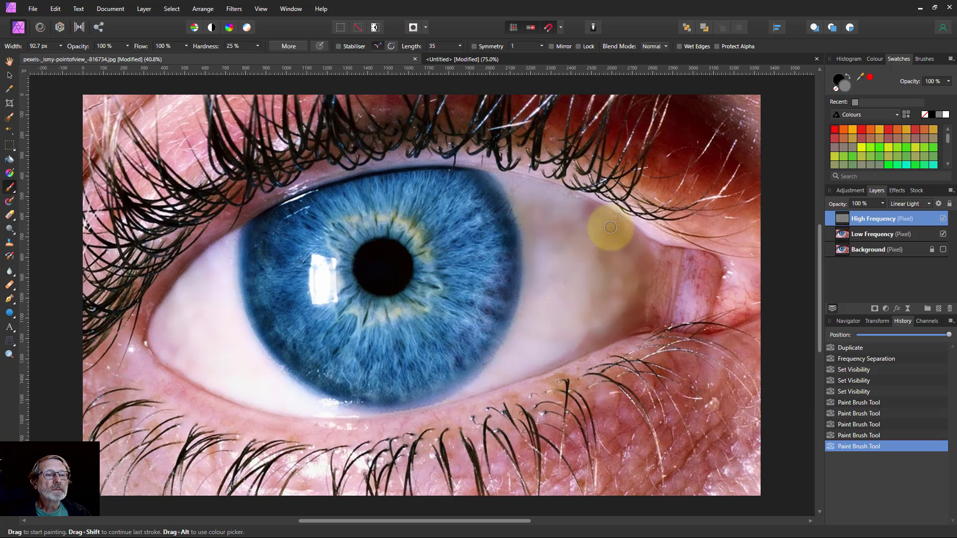
{"action": "left_click", "coordinate": [865, 235]}
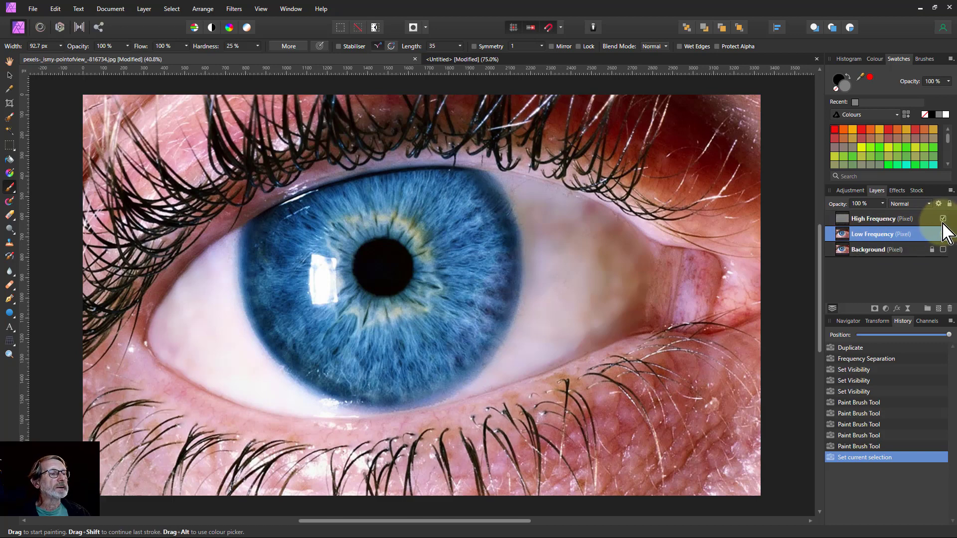
Step: Hide High Frequency and re-split Low Frequency with a 17.5 px Gaussian frequency separation
{"action": "left_click", "coordinate": [943, 219]}
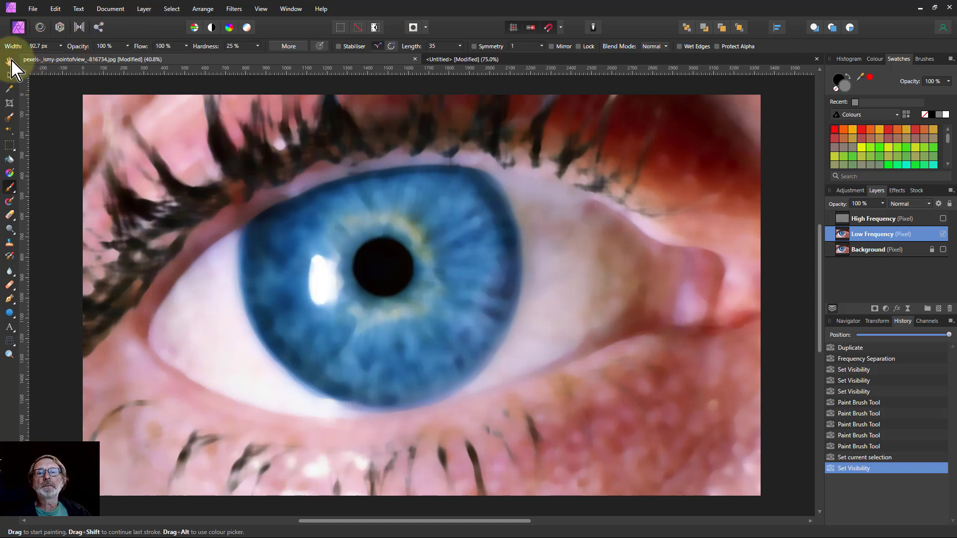
{"action": "left_click", "coordinate": [234, 9]}
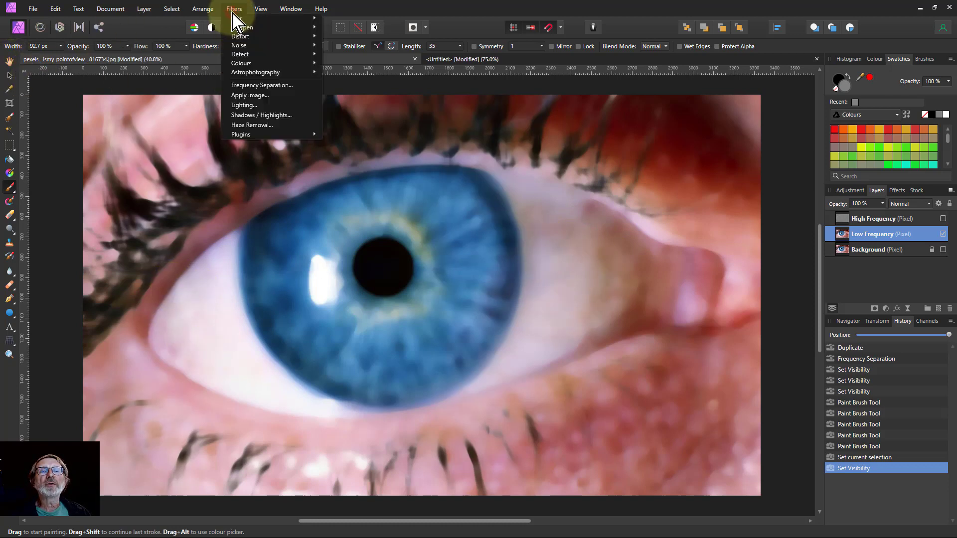
{"action": "left_click", "coordinate": [239, 86]}
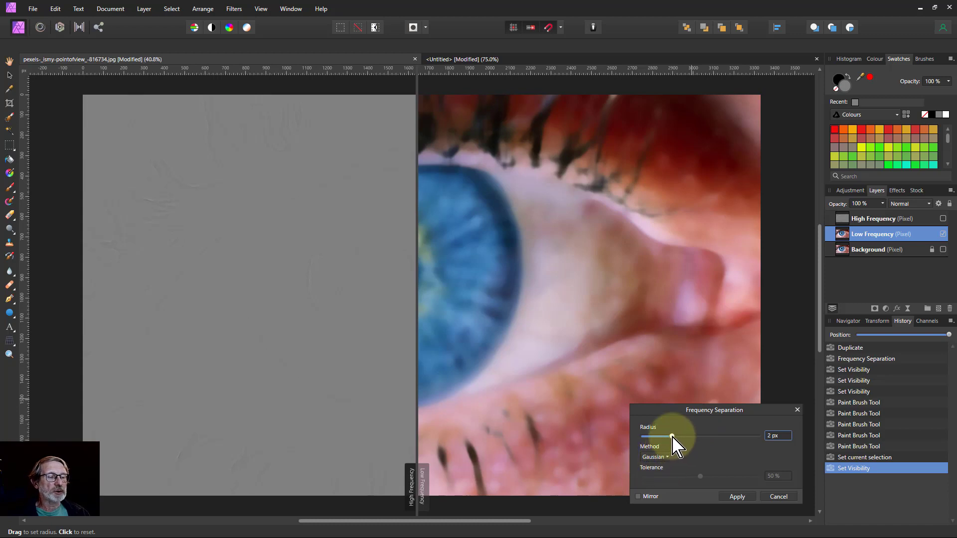
{"action": "left_click_drag", "start_coordinate": [672, 437], "coordinate": [731, 436]}
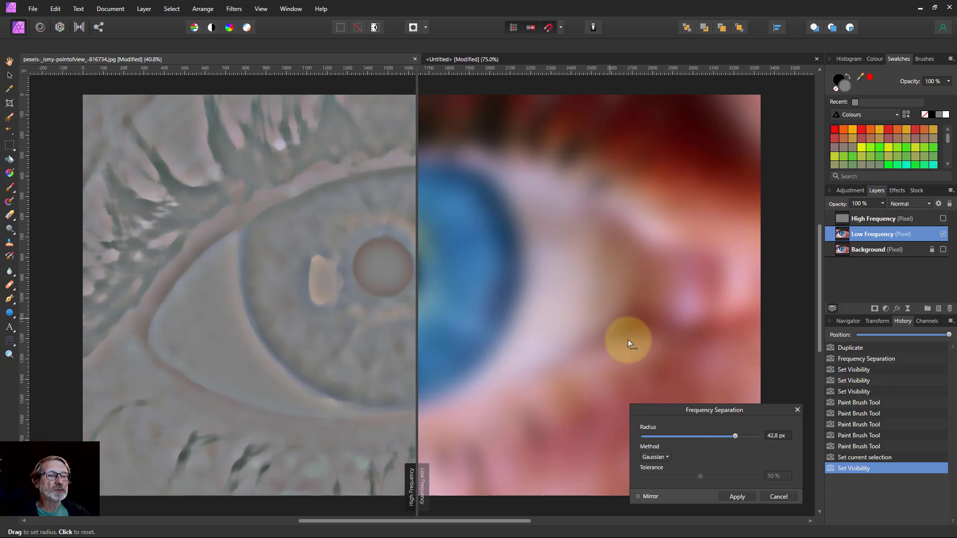
{"action": "left_click_drag", "start_coordinate": [735, 436], "coordinate": [736, 437]}
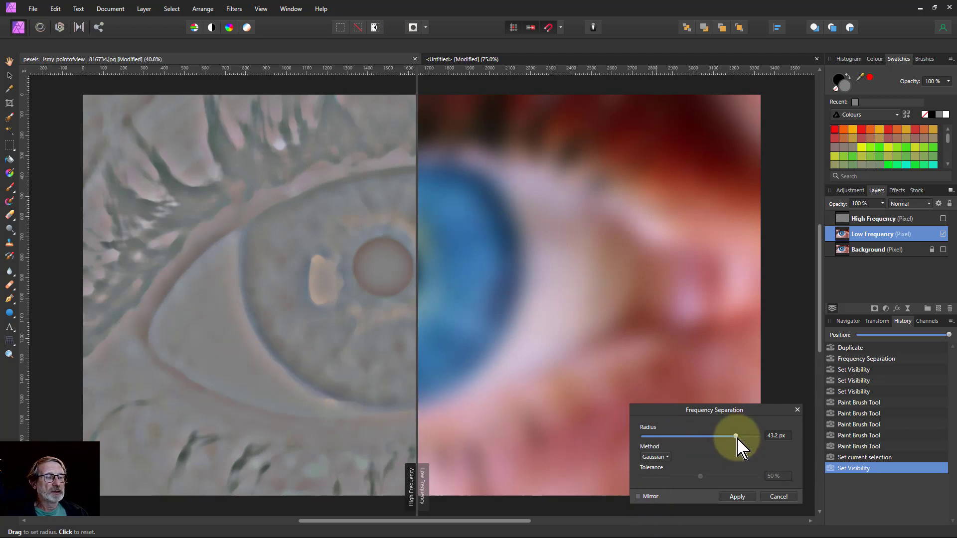
{"action": "mouse_move", "coordinate": [737, 437]}
{"action": "left_mouse_down"}
{"action": "mouse_move", "coordinate": [701, 437]}
{"action": "mouse_move", "coordinate": [724, 436]}
{"action": "left_mouse_up"}
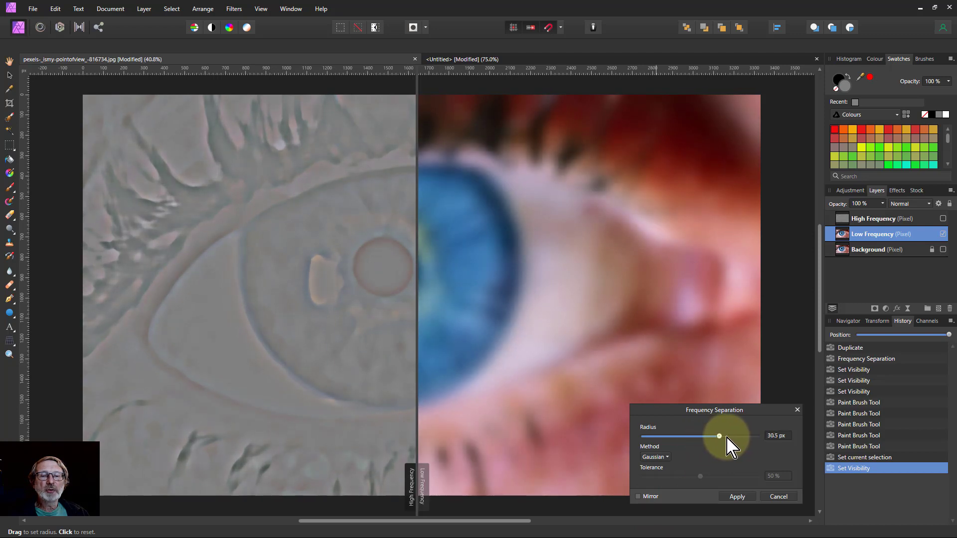
{"action": "left_click_drag", "start_coordinate": [737, 447], "coordinate": [743, 439]}
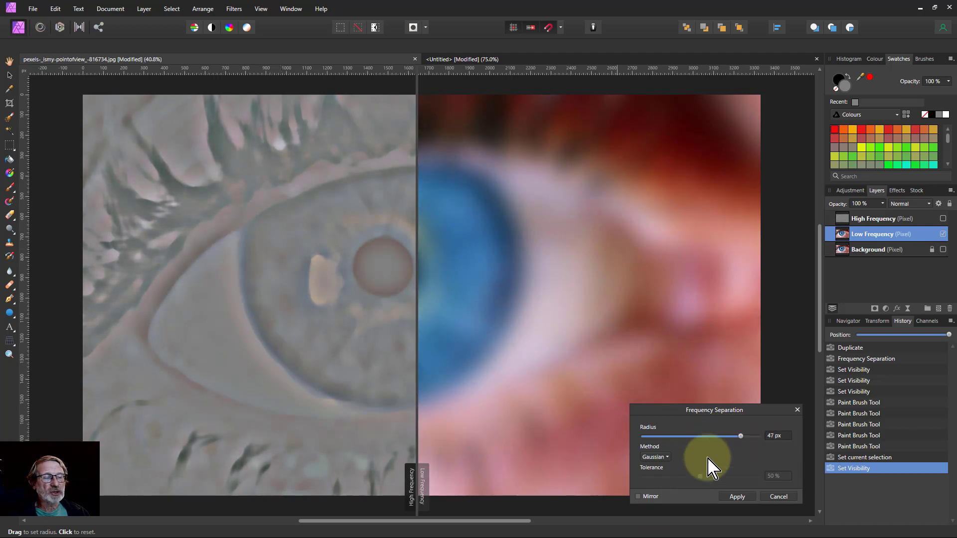
{"action": "left_click_drag", "start_coordinate": [740, 437], "coordinate": [715, 449]}
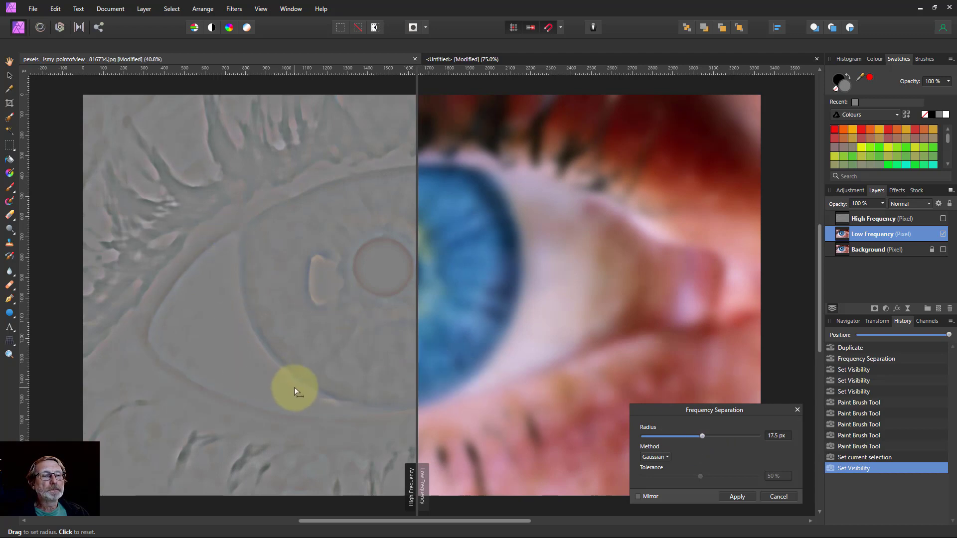
{"action": "left_click", "coordinate": [737, 497]}
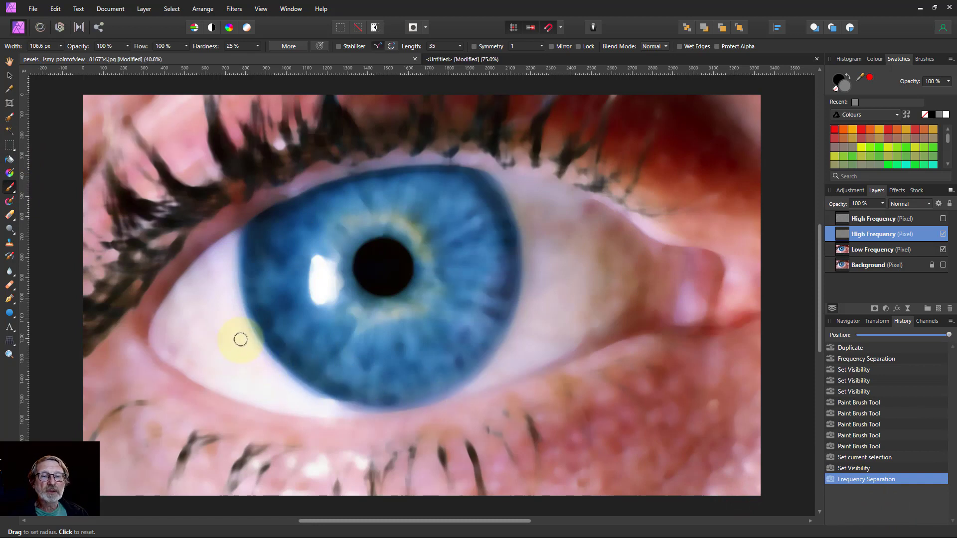
Step: Paint smoothing strokes over the lower sclera and right of the iris, and show the top High Frequency layer again
{"action": "mouse_move", "coordinate": [215, 272]}
{"action": "left_mouse_down"}
{"action": "mouse_move", "coordinate": [171, 324]}
{"action": "mouse_move", "coordinate": [176, 346]}
{"action": "mouse_move", "coordinate": [199, 366]}
{"action": "left_mouse_up"}
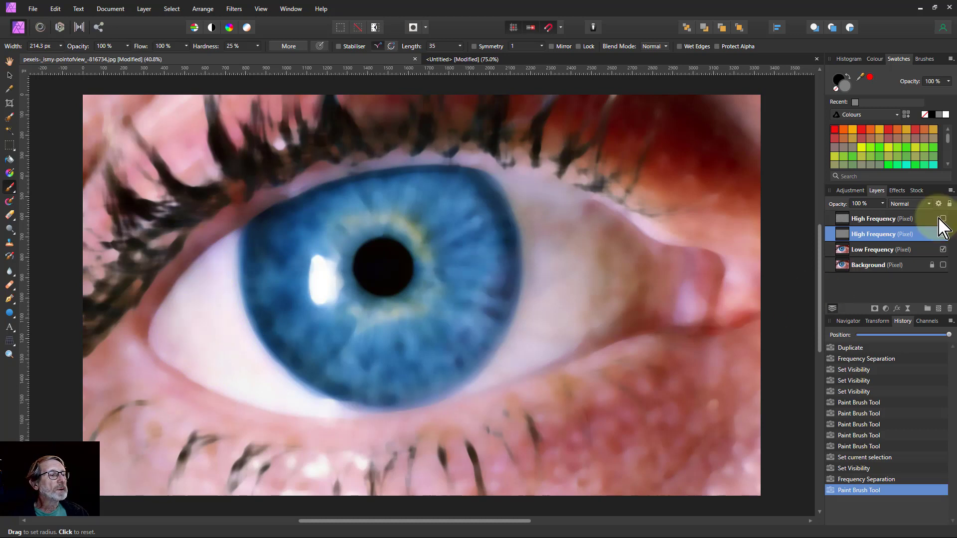
{"action": "left_click", "coordinate": [942, 219]}
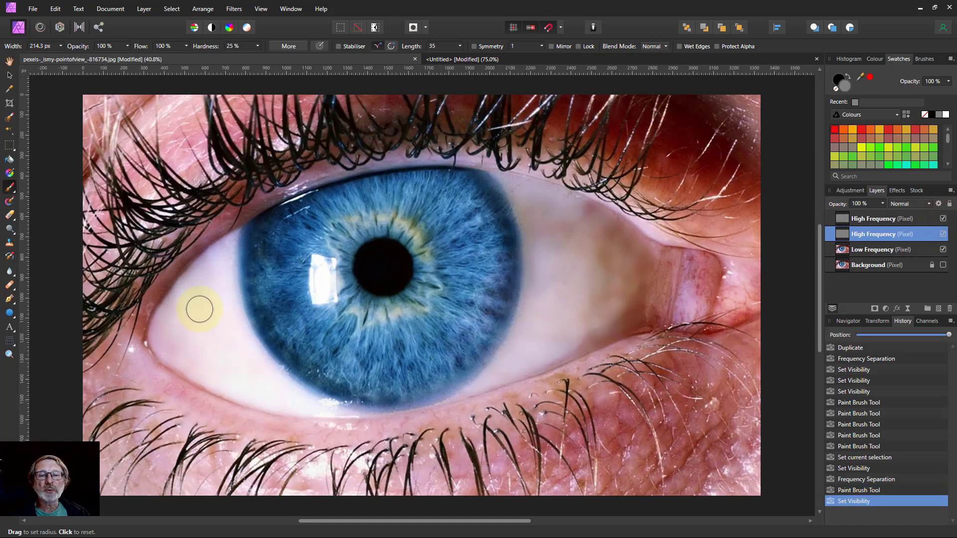
{"action": "mouse_move", "coordinate": [210, 266]}
{"action": "left_mouse_down"}
{"action": "mouse_move", "coordinate": [182, 296]}
{"action": "mouse_move", "coordinate": [169, 349]}
{"action": "mouse_move", "coordinate": [242, 375]}
{"action": "left_mouse_up"}
{"action": "mouse_move", "coordinate": [596, 229]}
{"action": "left_mouse_down"}
{"action": "mouse_move", "coordinate": [558, 211]}
{"action": "mouse_move", "coordinate": [566, 254]}
{"action": "left_mouse_up"}
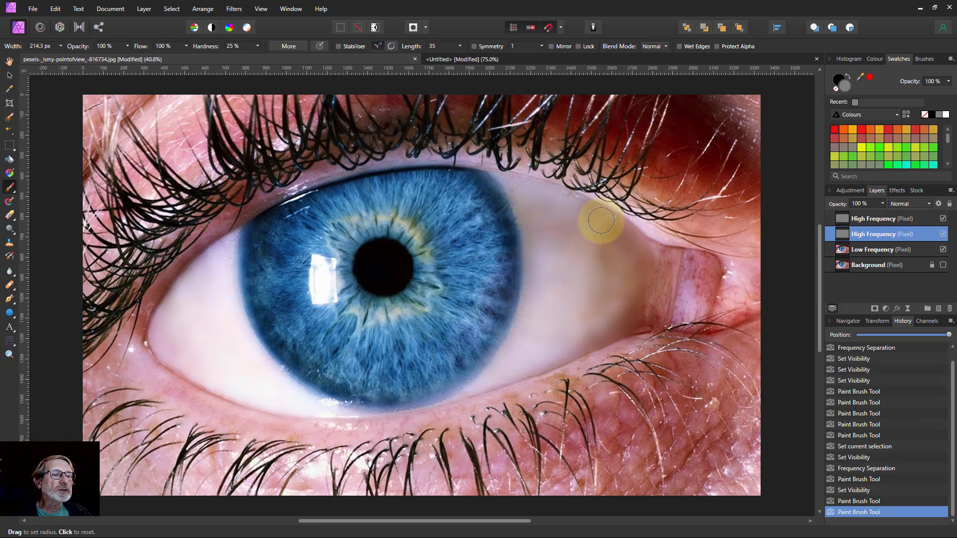
{"action": "left_click", "coordinate": [841, 250]}
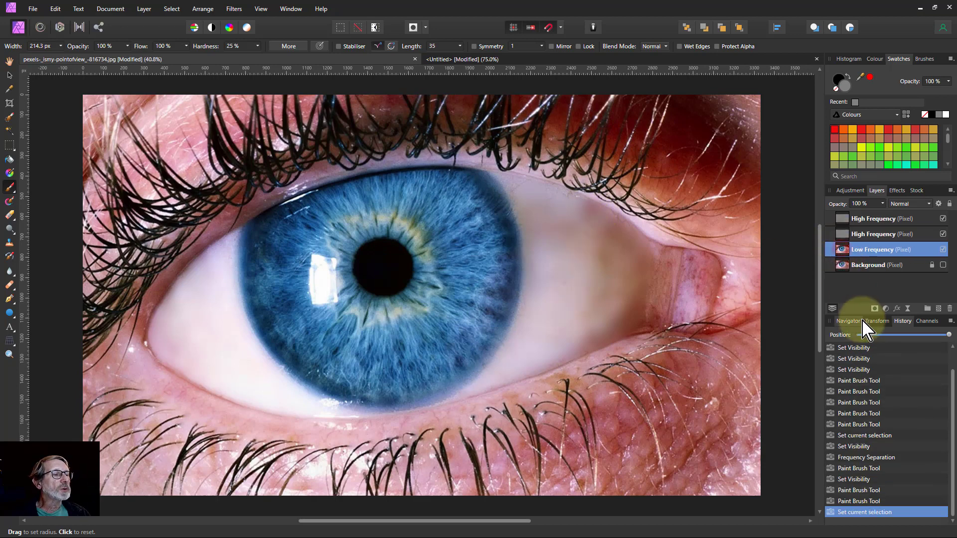
Step: Apply a 39.3 px Gaussian frequency separation to the Low Frequency layer
{"action": "left_click", "coordinate": [233, 9]}
{"action": "left_click", "coordinate": [260, 87]}
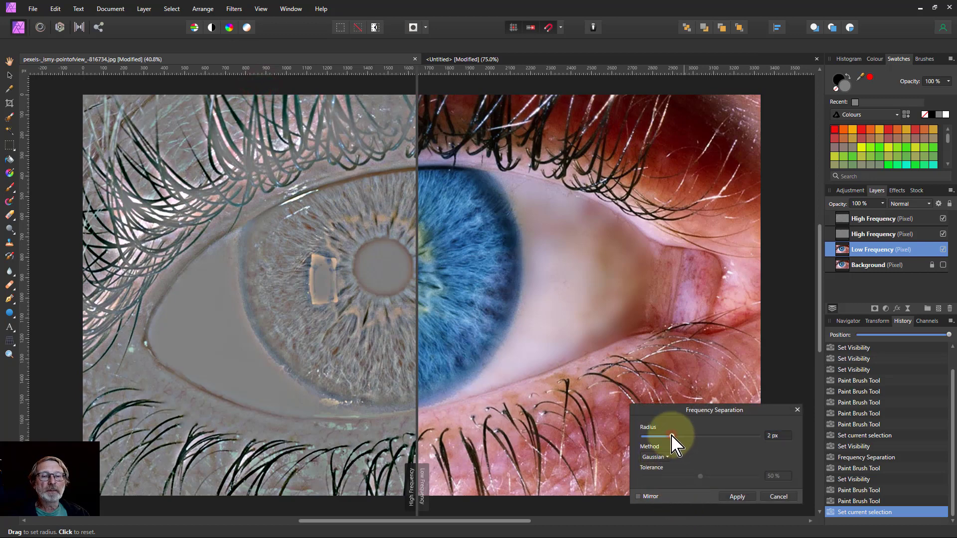
{"action": "left_click_drag", "start_coordinate": [672, 435], "coordinate": [729, 442]}
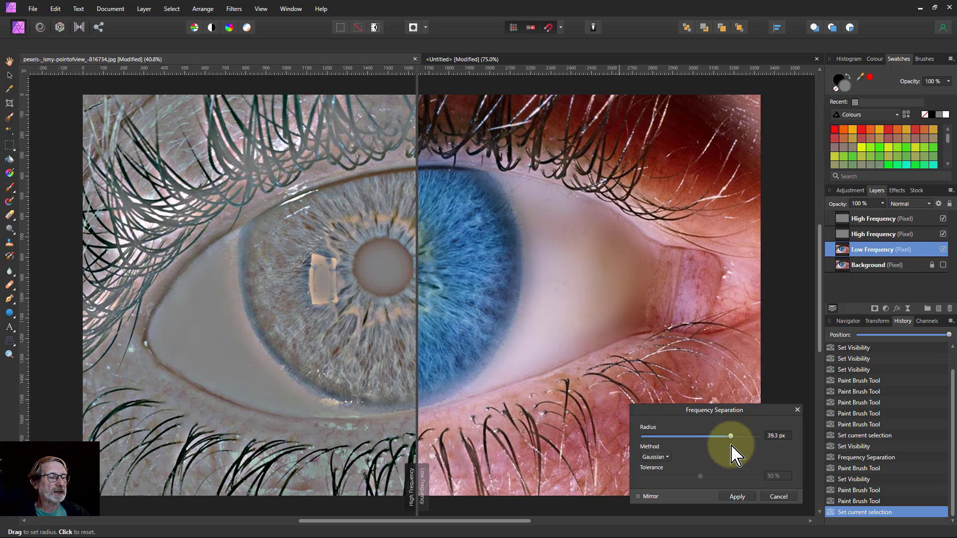
{"action": "left_click", "coordinate": [735, 497]}
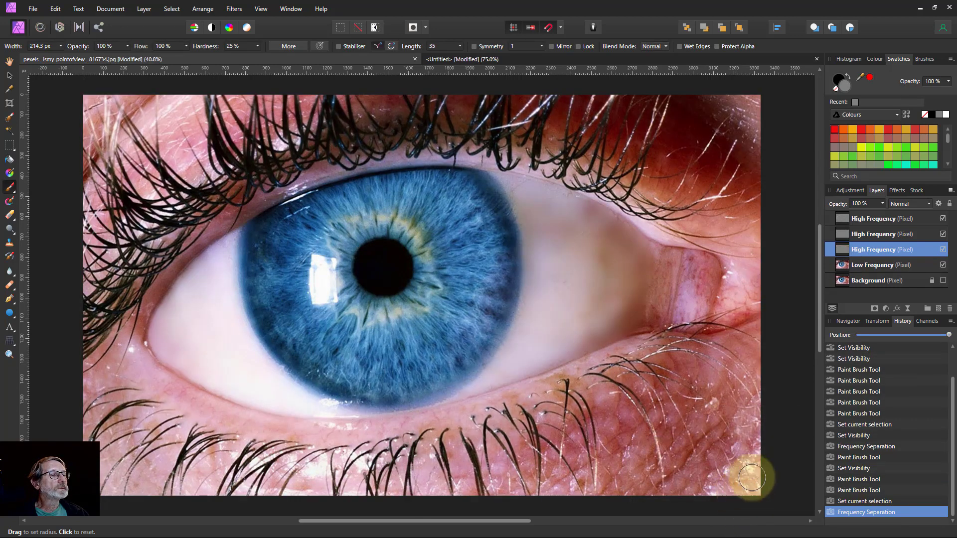
Step: Brush over the blotches at the inner eye corner and the sclera right of the iris
{"action": "left_click", "coordinate": [215, 273]}
{"action": "left_click_drag", "start_coordinate": [214, 305], "coordinate": [201, 358]}
{"action": "mouse_move", "coordinate": [167, 327]}
{"action": "left_mouse_down"}
{"action": "mouse_move", "coordinate": [182, 349]}
{"action": "mouse_move", "coordinate": [170, 326]}
{"action": "mouse_move", "coordinate": [160, 336]}
{"action": "mouse_move", "coordinate": [203, 349]}
{"action": "left_mouse_up"}
{"action": "mouse_move", "coordinate": [500, 235]}
{"action": "left_mouse_down"}
{"action": "mouse_move", "coordinate": [548, 218]}
{"action": "mouse_move", "coordinate": [573, 244]}
{"action": "mouse_move", "coordinate": [572, 225]}
{"action": "mouse_move", "coordinate": [567, 231]}
{"action": "mouse_move", "coordinate": [588, 235]}
{"action": "mouse_move", "coordinate": [578, 217]}
{"action": "mouse_move", "coordinate": [587, 213]}
{"action": "mouse_move", "coordinate": [612, 238]}
{"action": "mouse_move", "coordinate": [594, 223]}
{"action": "mouse_move", "coordinate": [610, 250]}
{"action": "mouse_move", "coordinate": [605, 292]}
{"action": "mouse_move", "coordinate": [596, 263]}
{"action": "mouse_move", "coordinate": [610, 249]}
{"action": "mouse_move", "coordinate": [649, 252]}
{"action": "mouse_move", "coordinate": [610, 329]}
{"action": "mouse_move", "coordinate": [502, 370]}
{"action": "mouse_move", "coordinate": [517, 356]}
{"action": "mouse_move", "coordinate": [552, 275]}
{"action": "mouse_move", "coordinate": [556, 297]}
{"action": "mouse_move", "coordinate": [562, 275]}
{"action": "mouse_move", "coordinate": [580, 319]}
{"action": "mouse_move", "coordinate": [589, 293]}
{"action": "mouse_move", "coordinate": [566, 268]}
{"action": "mouse_move", "coordinate": [556, 329]}
{"action": "mouse_move", "coordinate": [539, 197]}
{"action": "left_mouse_up"}
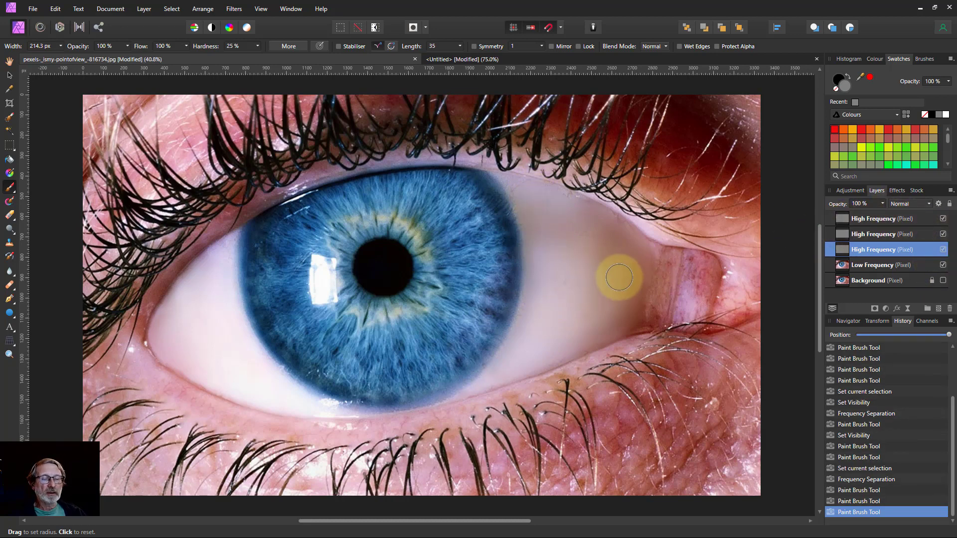
Step: Select the three High Frequency layers through Low Frequency and group them with Ctrl+G
{"action": "scroll", "coordinate": [573, 280], "scroll_direction": "down", "scroll_amount": 6}
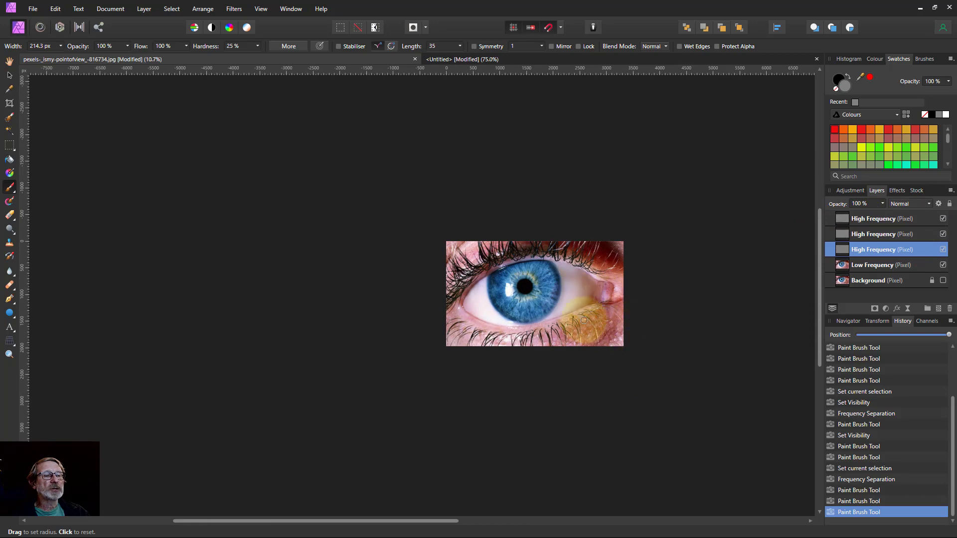
{"action": "scroll", "coordinate": [599, 317], "scroll_direction": "up", "scroll_amount": 1}
{"action": "scroll", "coordinate": [604, 286], "scroll_direction": "up", "scroll_amount": 3}
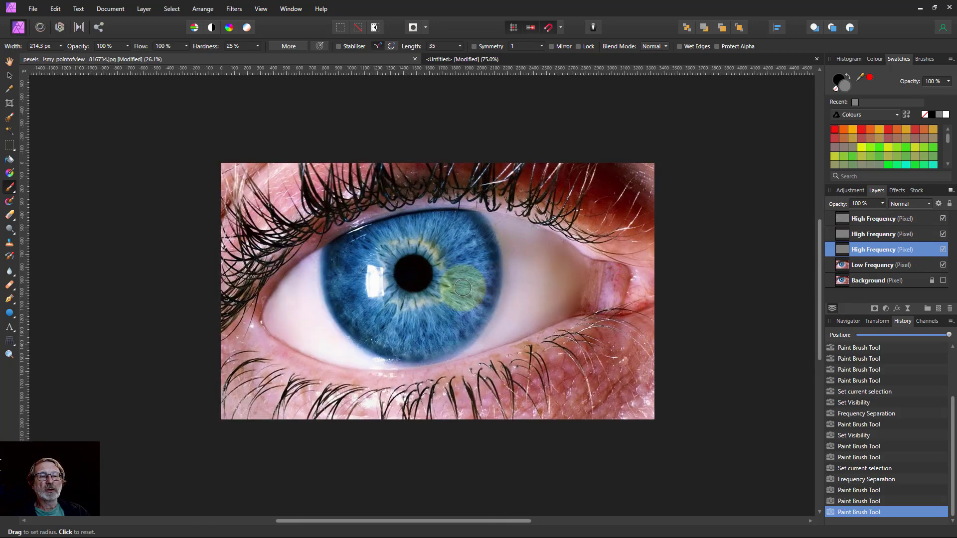
{"action": "left_click", "coordinate": [881, 220]}
{"action": "left_click", "coordinate": [873, 265], "text": "shift"}
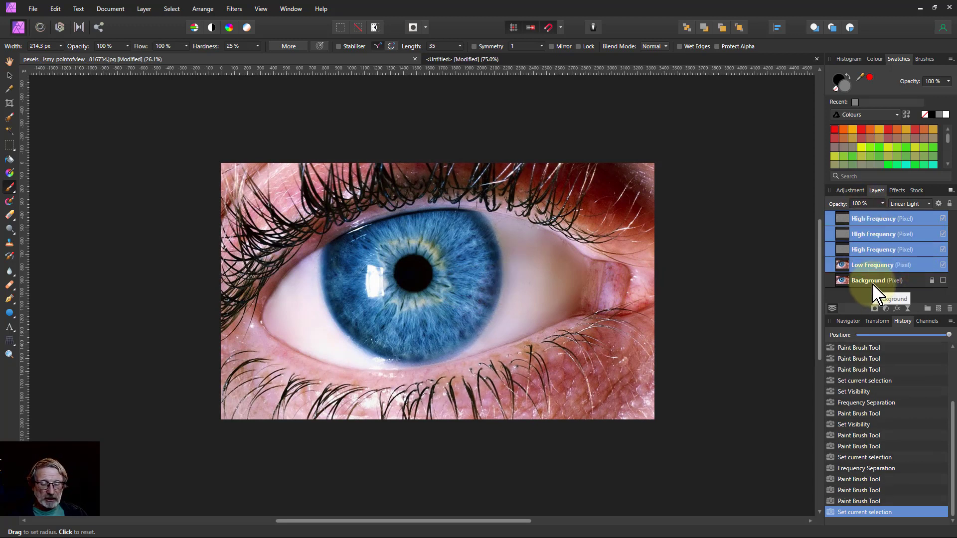
{"action": "key", "text": "ctrl+g"}
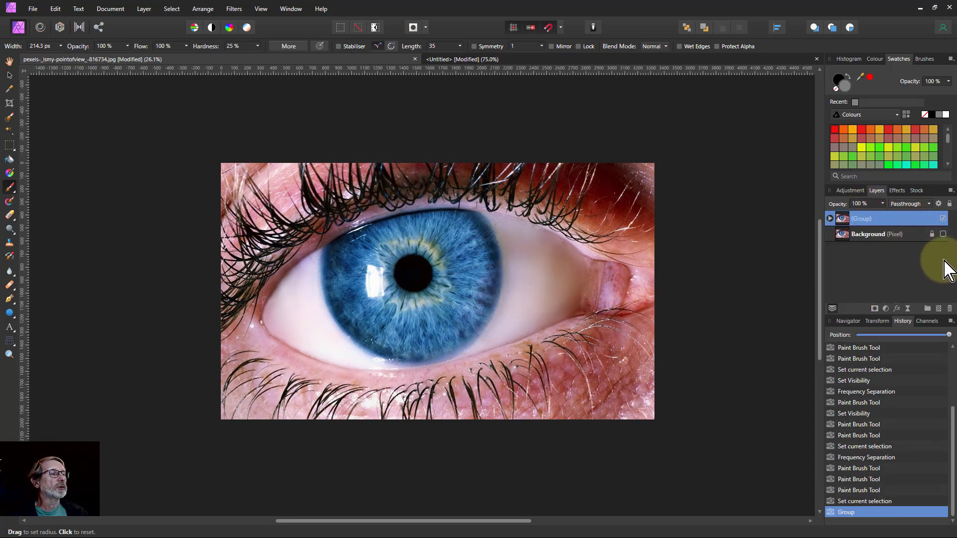
Step: Show the Background again and set the frequency-layer group's opacity to 75%
{"action": "left_click", "coordinate": [943, 233]}
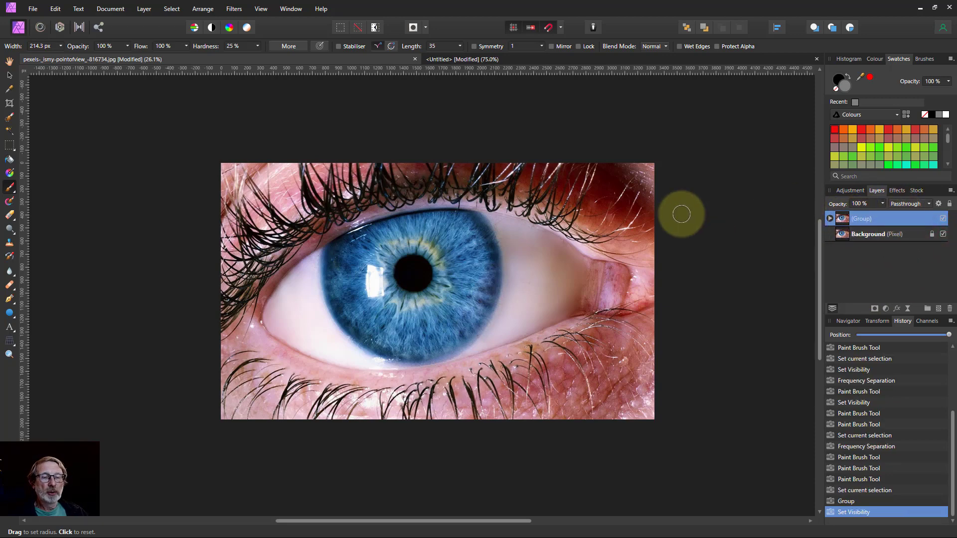
{"action": "scroll", "coordinate": [694, 214], "scroll_direction": "up", "scroll_amount": 2}
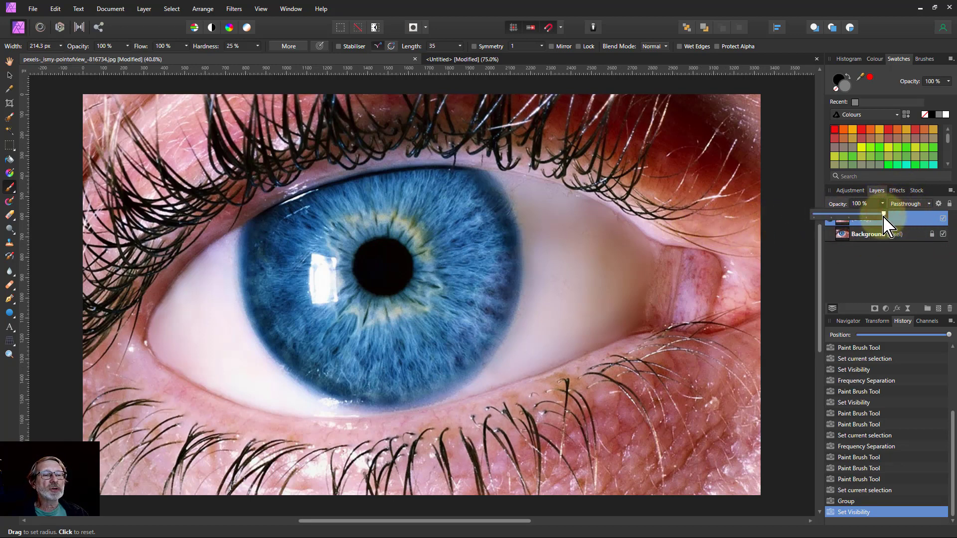
{"action": "mouse_move", "coordinate": [876, 215]}
{"action": "left_mouse_down"}
{"action": "mouse_move", "coordinate": [841, 217]}
{"action": "mouse_move", "coordinate": [868, 223]}
{"action": "left_mouse_up"}
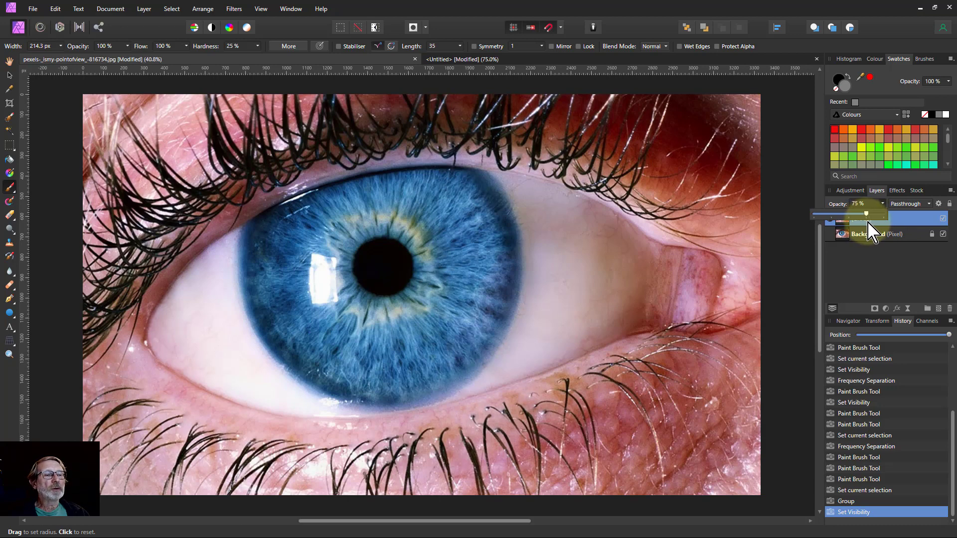
{"action": "left_click_drag", "start_coordinate": [868, 223], "coordinate": [868, 223]}
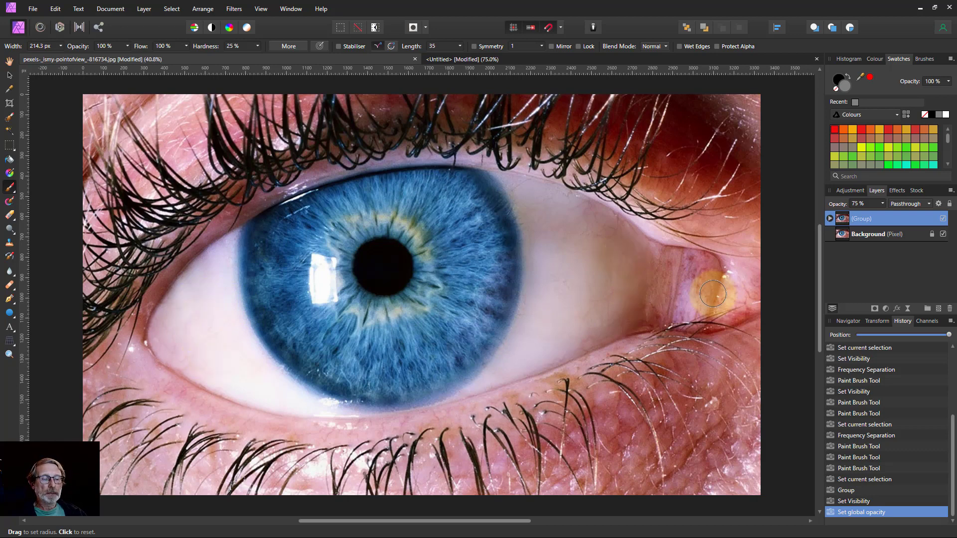
{"action": "scroll", "coordinate": [655, 296], "scroll_direction": "down", "scroll_amount": 2}
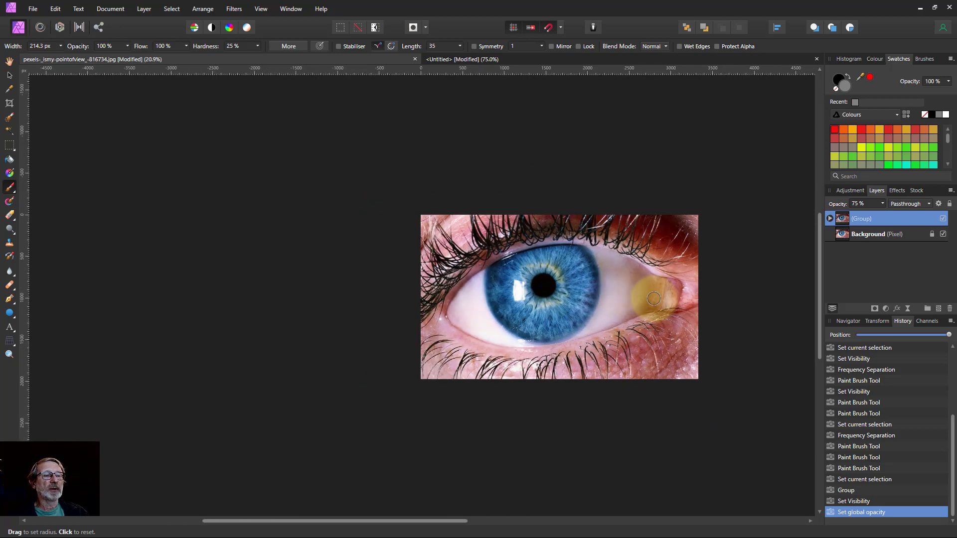
{"action": "scroll", "coordinate": [654, 298], "scroll_direction": "down", "scroll_amount": 2}
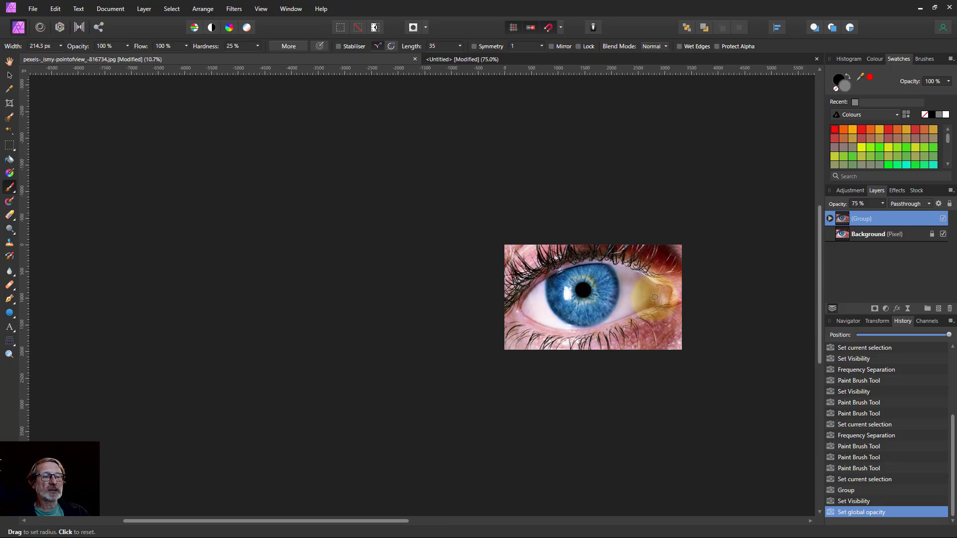
{"action": "scroll", "coordinate": [654, 294], "scroll_direction": "up", "scroll_amount": 4}
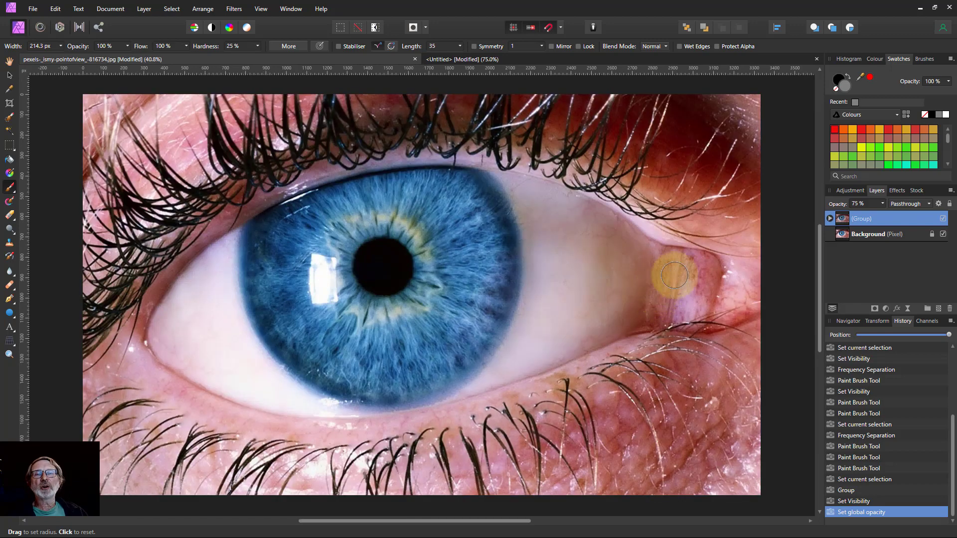